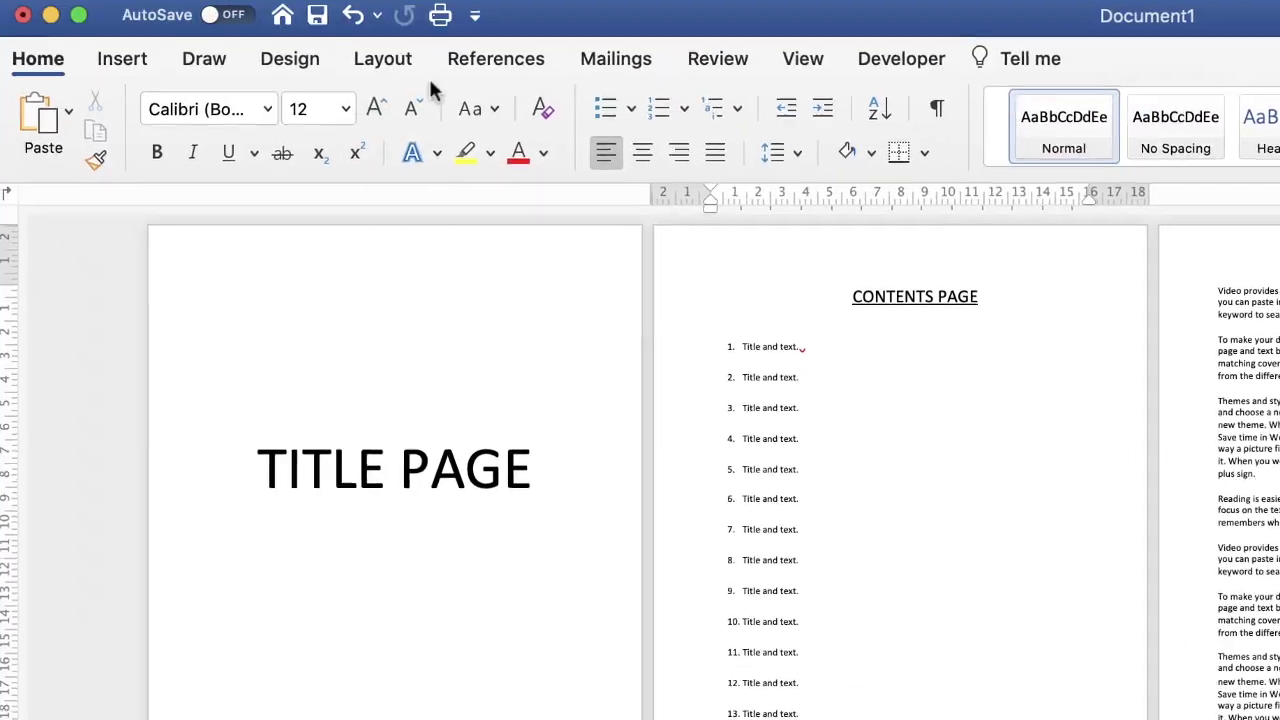
Insert a Next Page section break at the end of the contents page and show the document's formatting marks
left_click(396, 68)
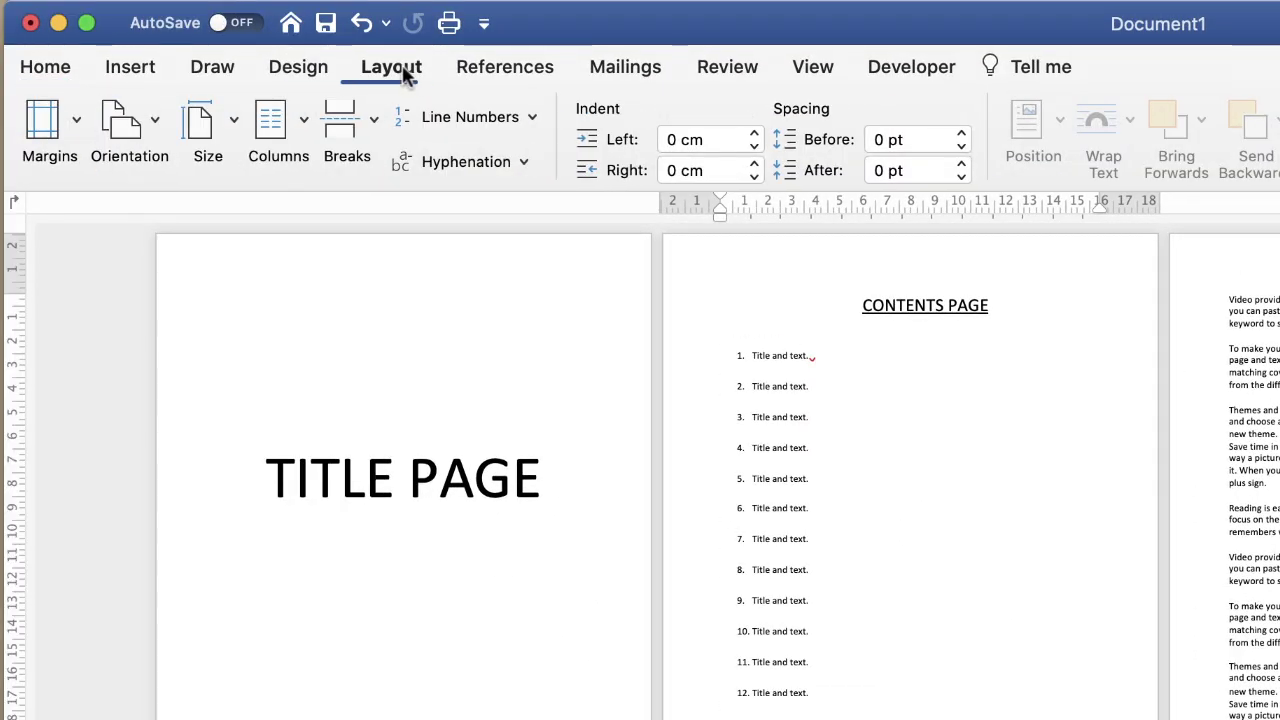
left_click(374, 118)
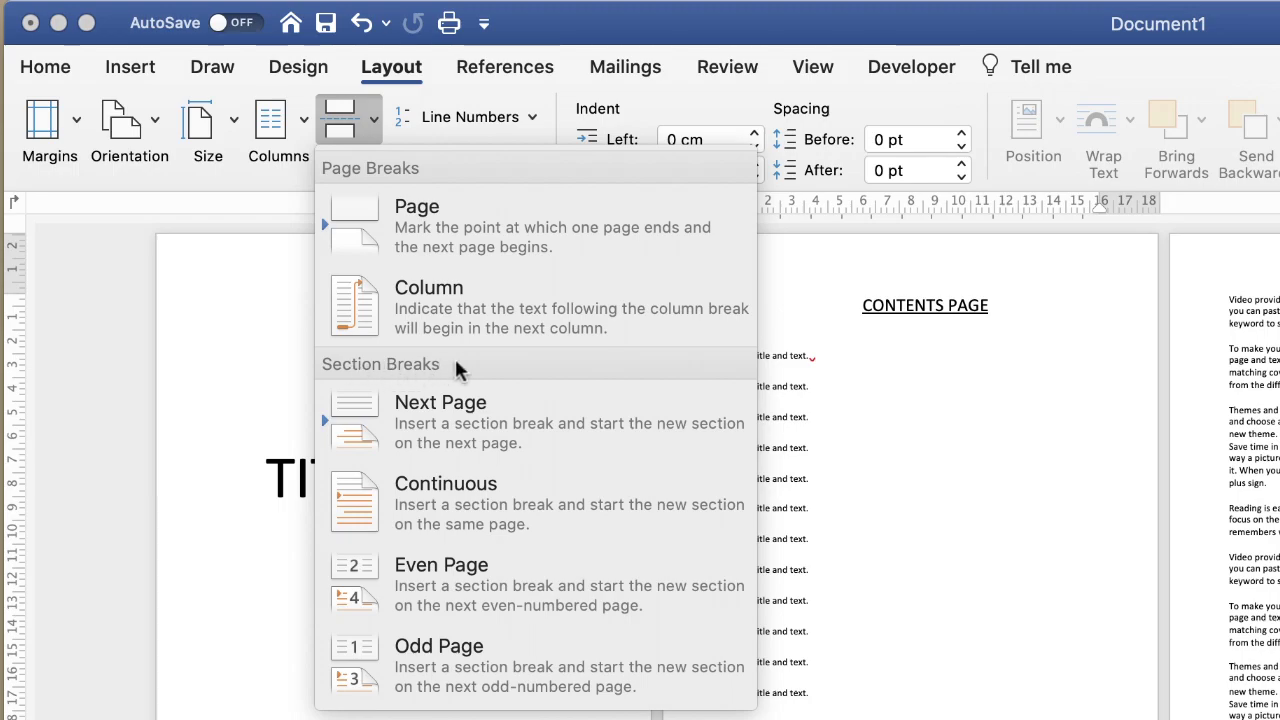
left_click(442, 418)
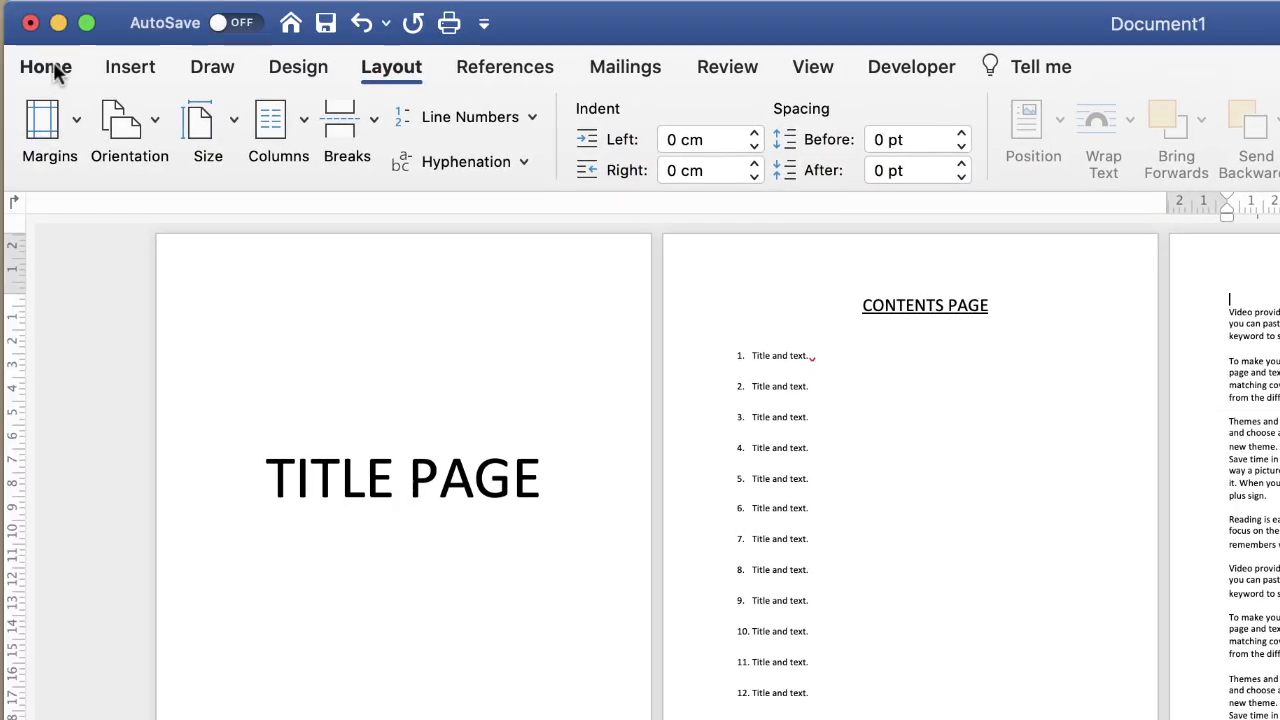
left_click(48, 66)
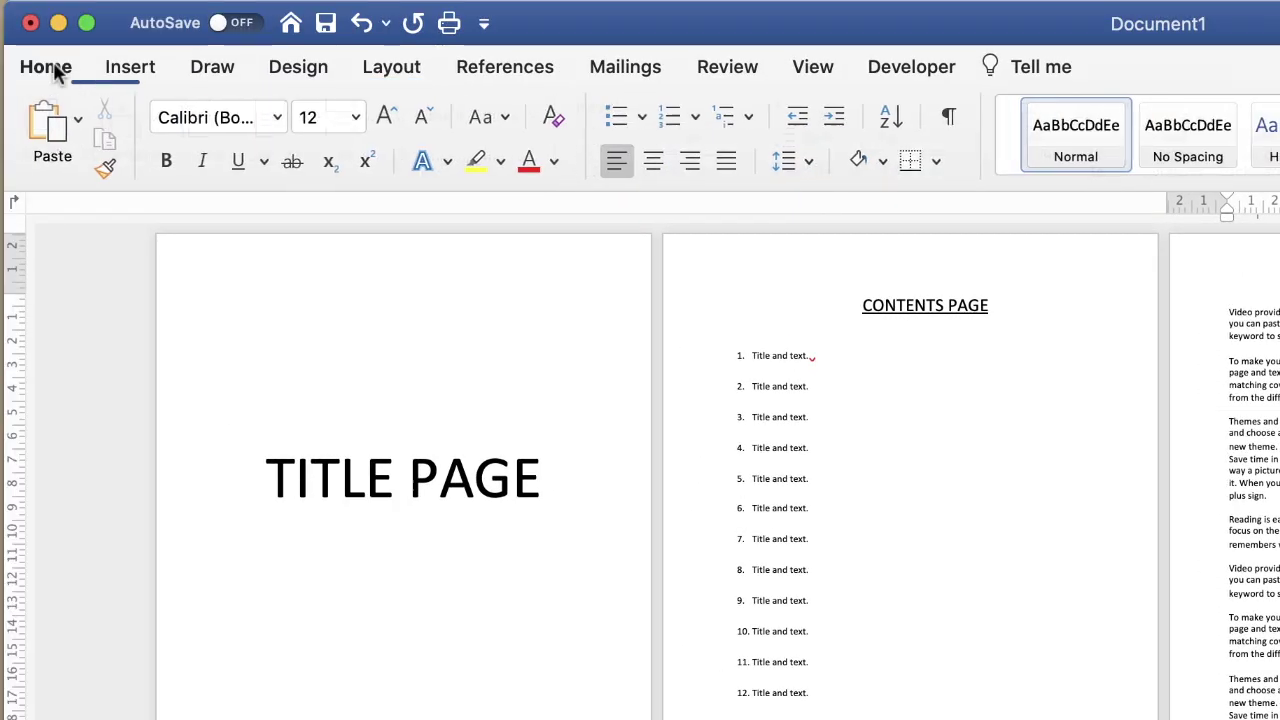
left_click(947, 116)
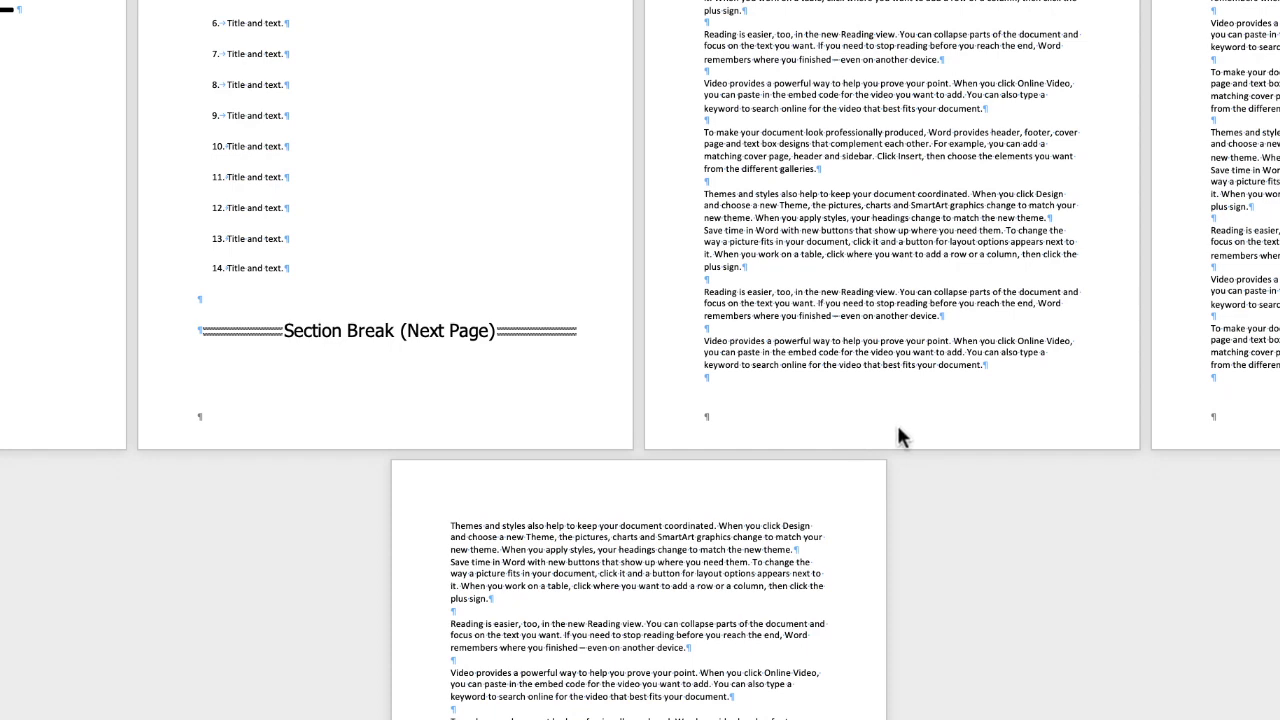
double_click(898, 435)
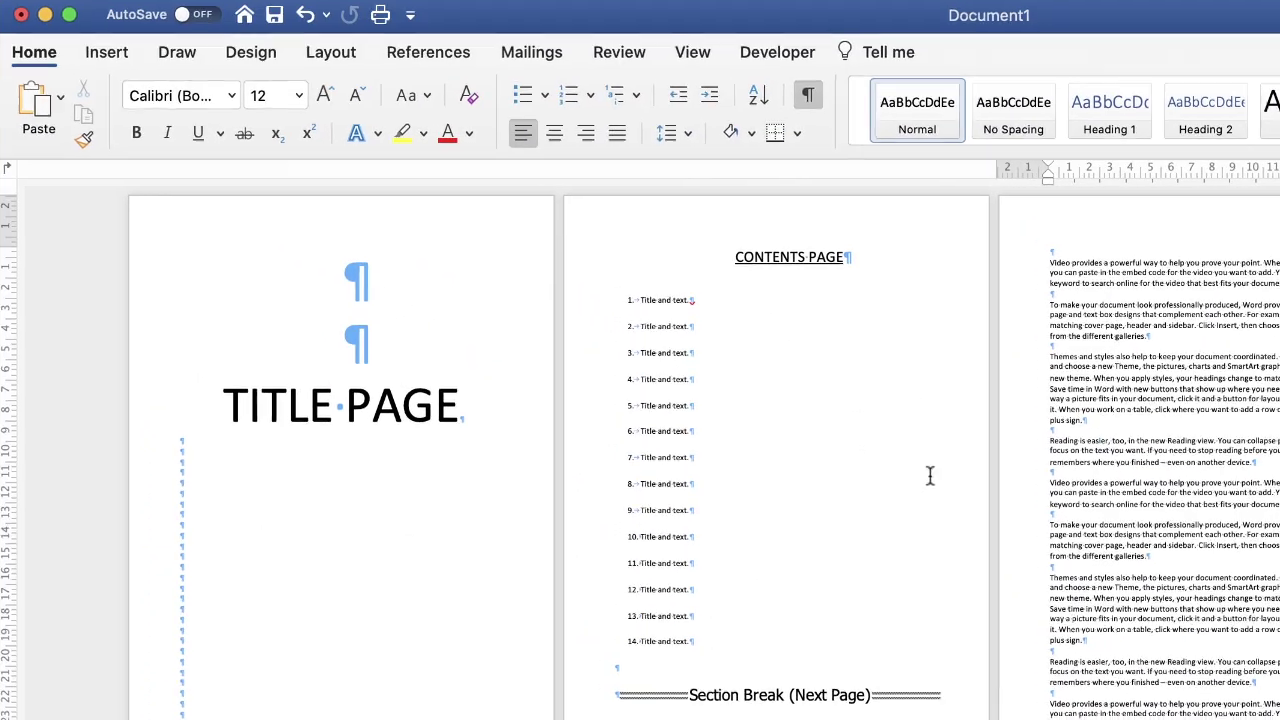
double_click(561, 73)
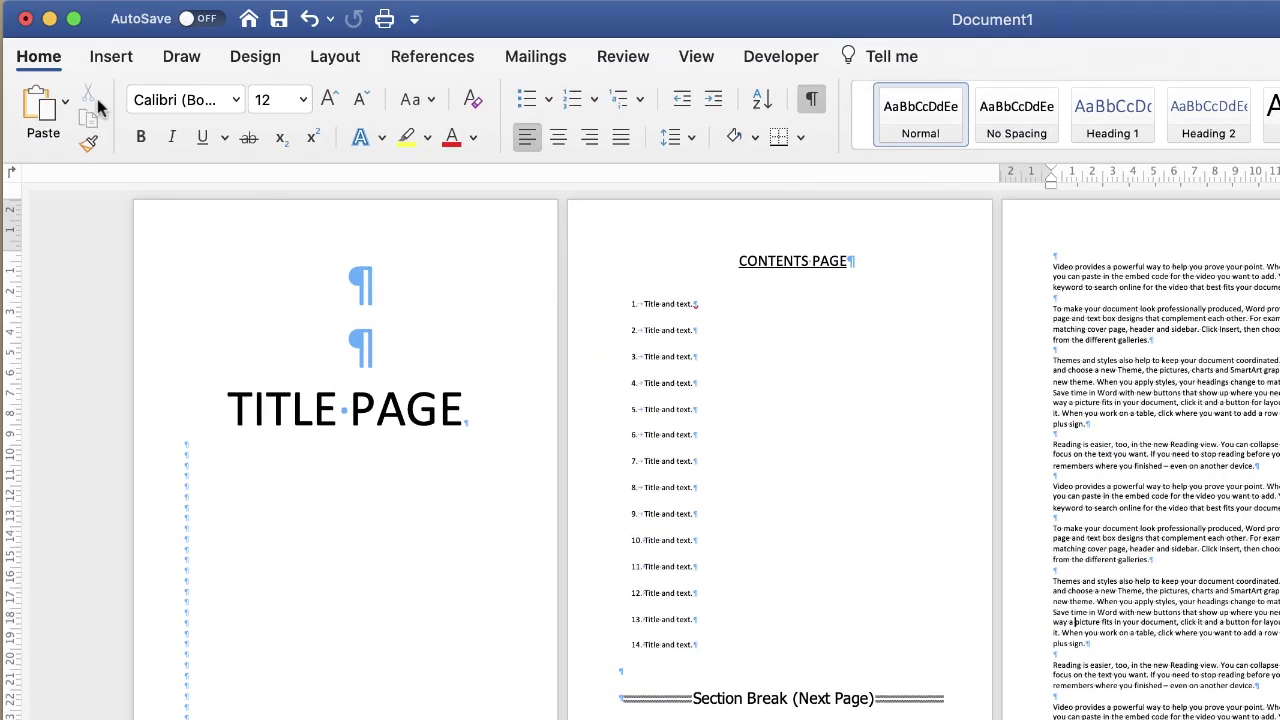
left_click(108, 64)
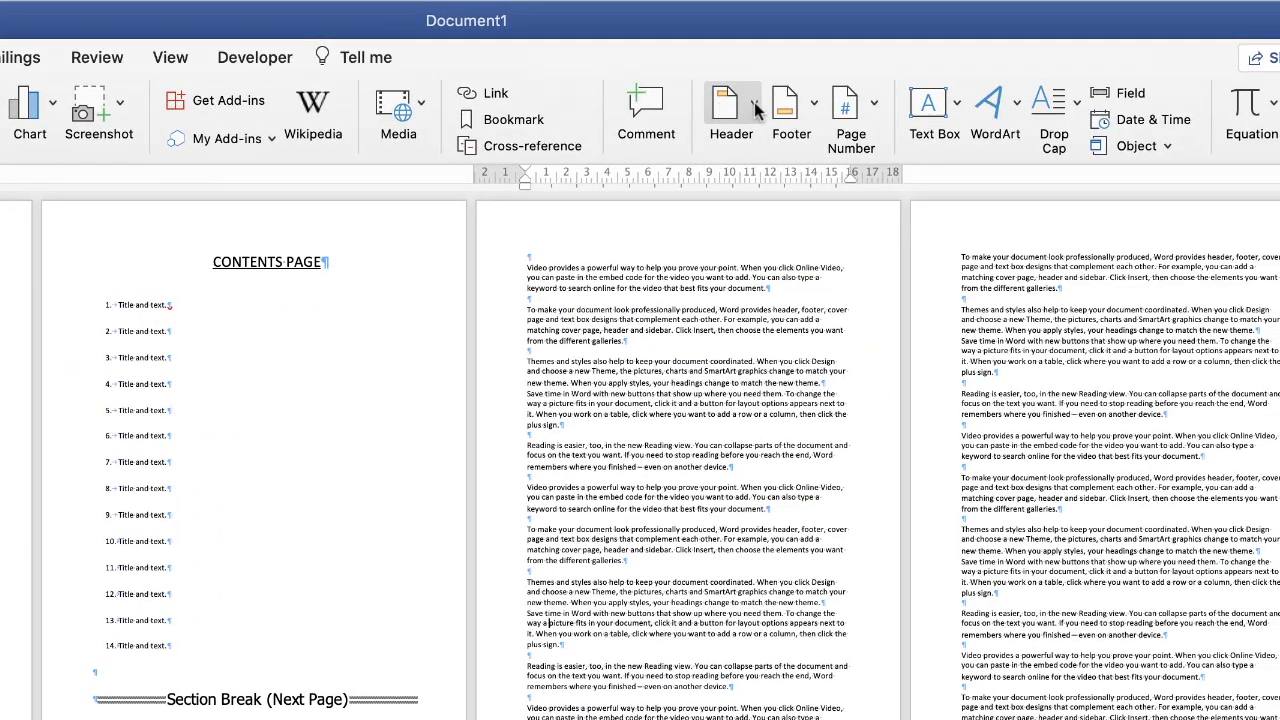
left_click(754, 102)
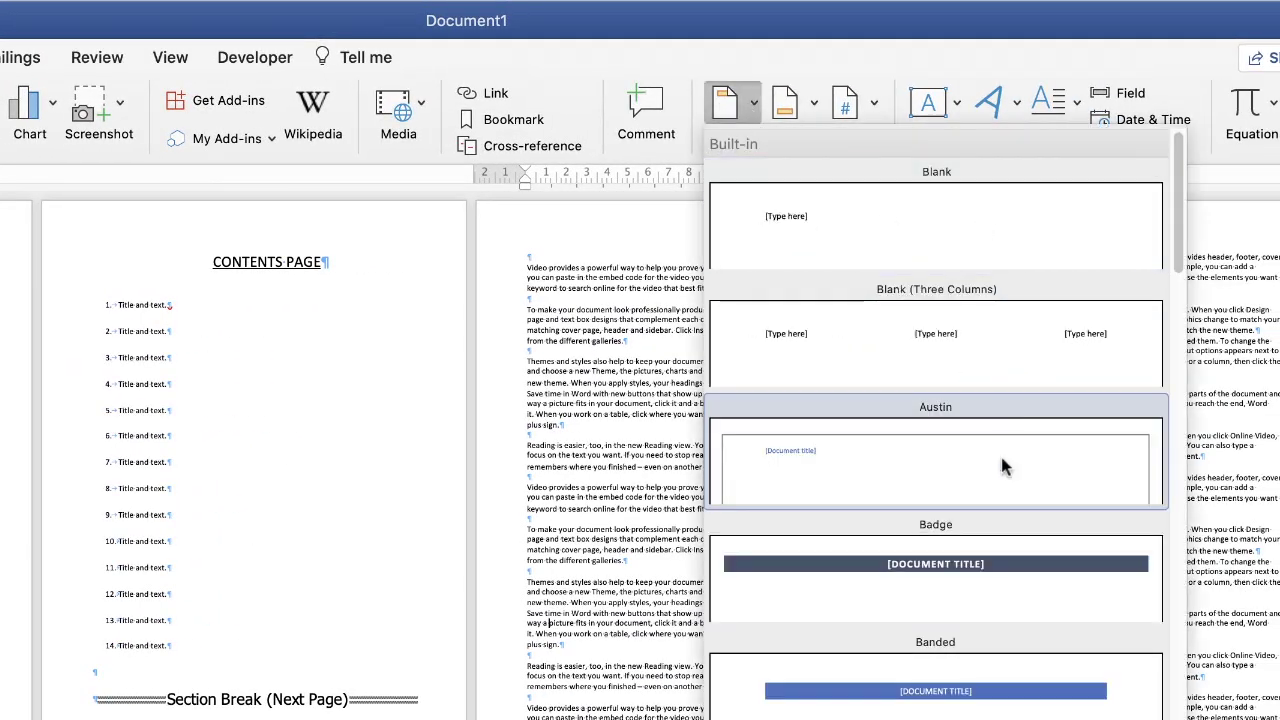
key("Escape")
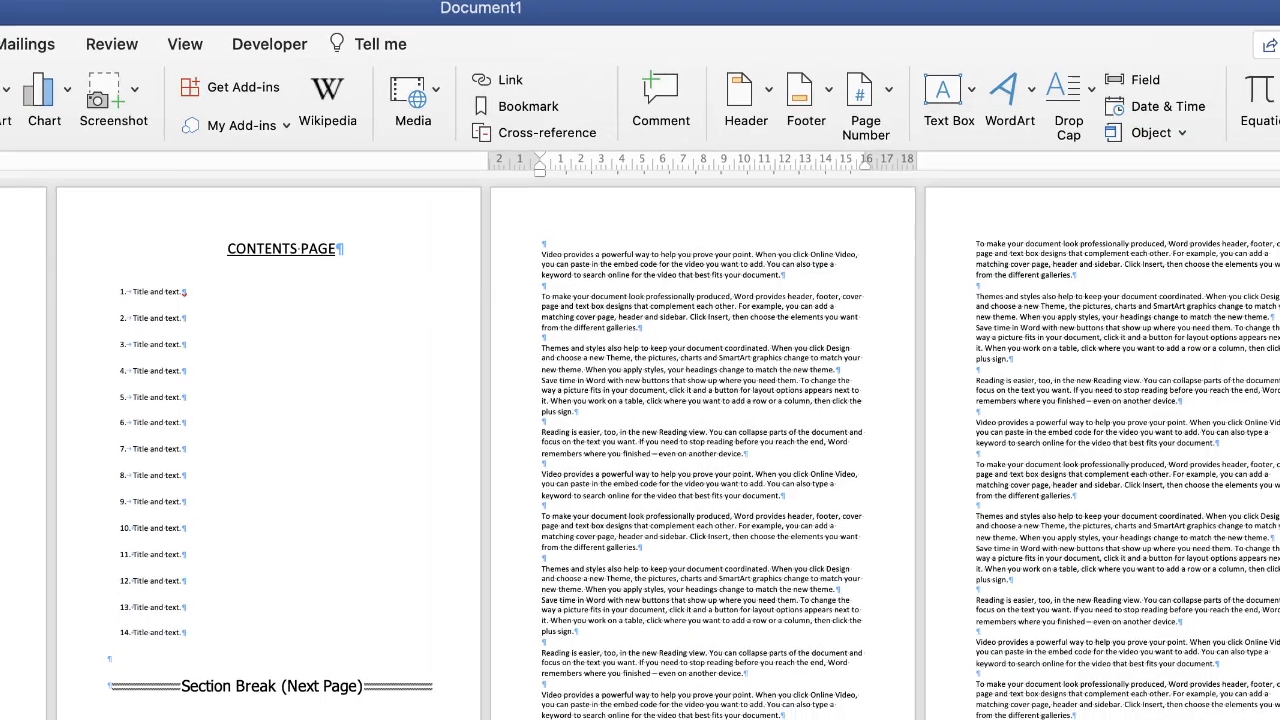
Open the Section 2 footer on the first body page and unlink it from the previous section
double_click(519, 719)
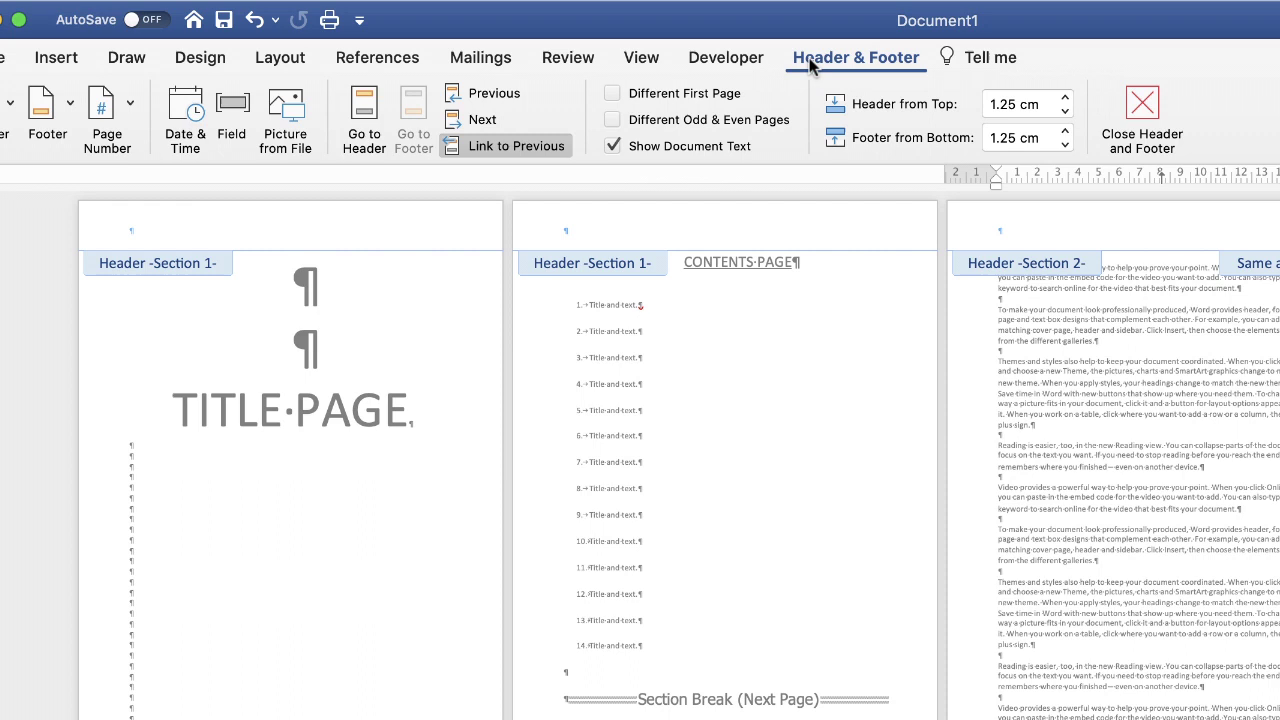
left_click(456, 151)
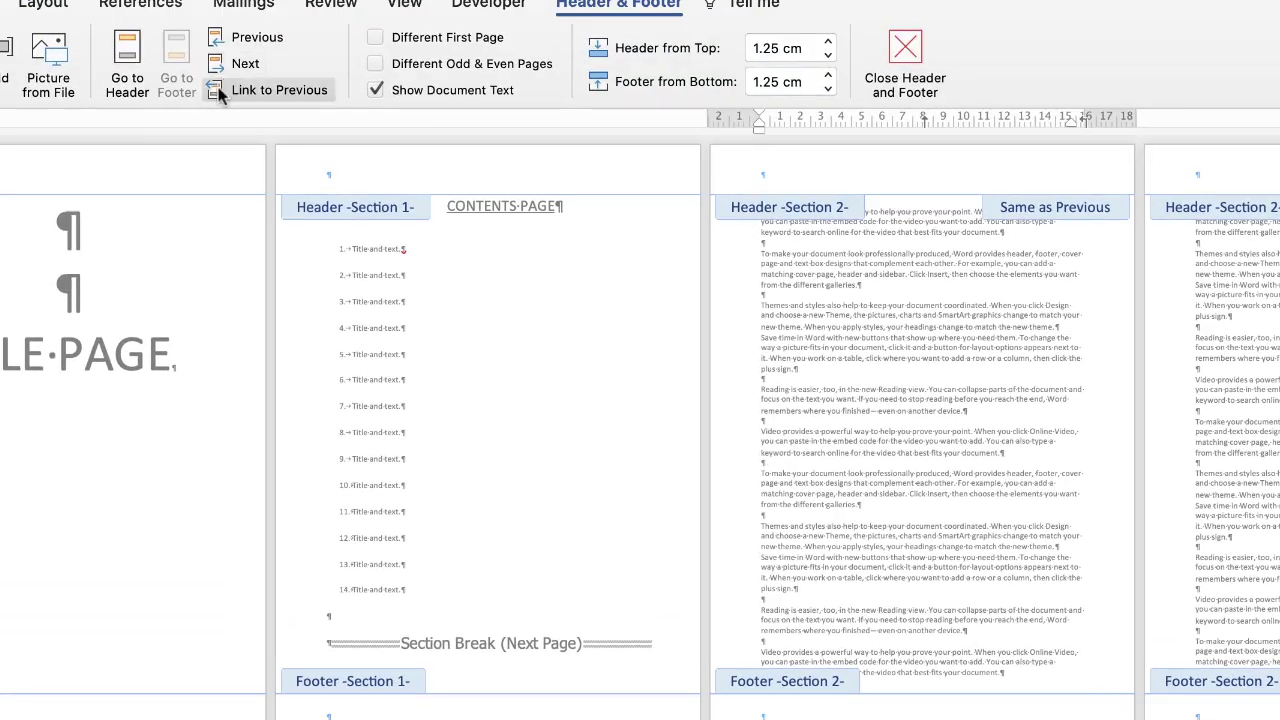
left_click(219, 90)
left_click(1000, 395)
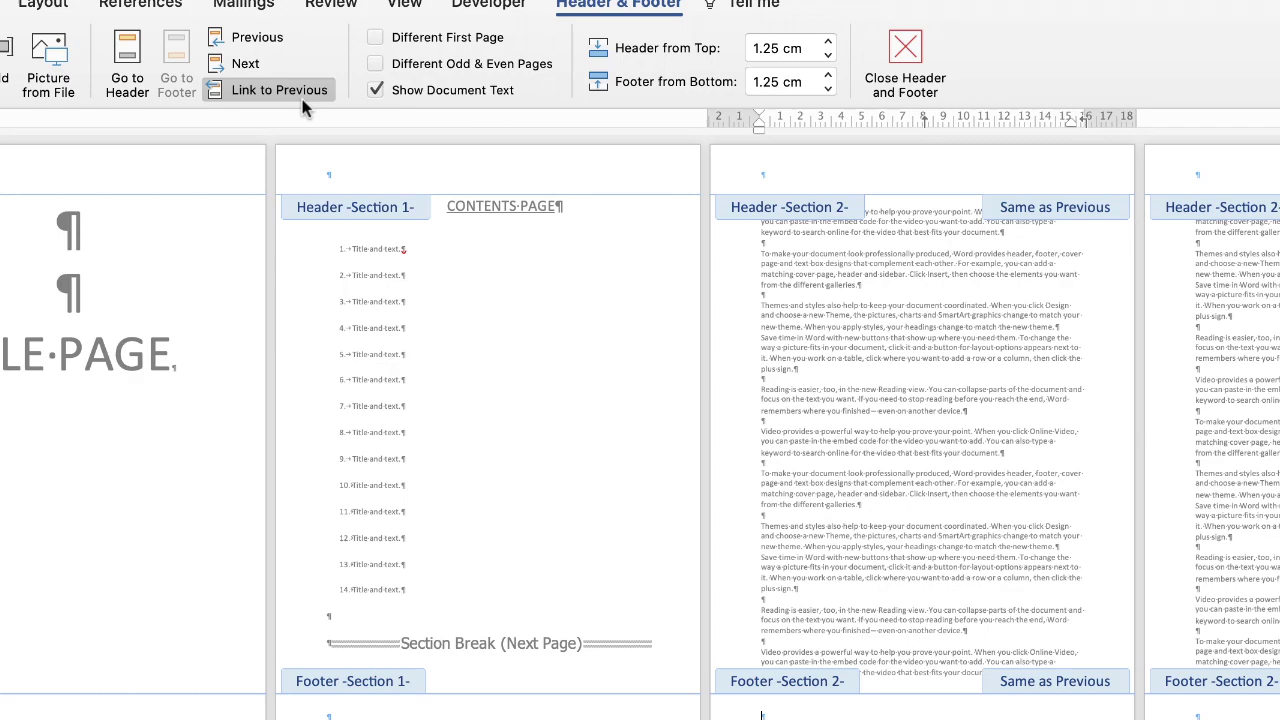
left_click(215, 90)
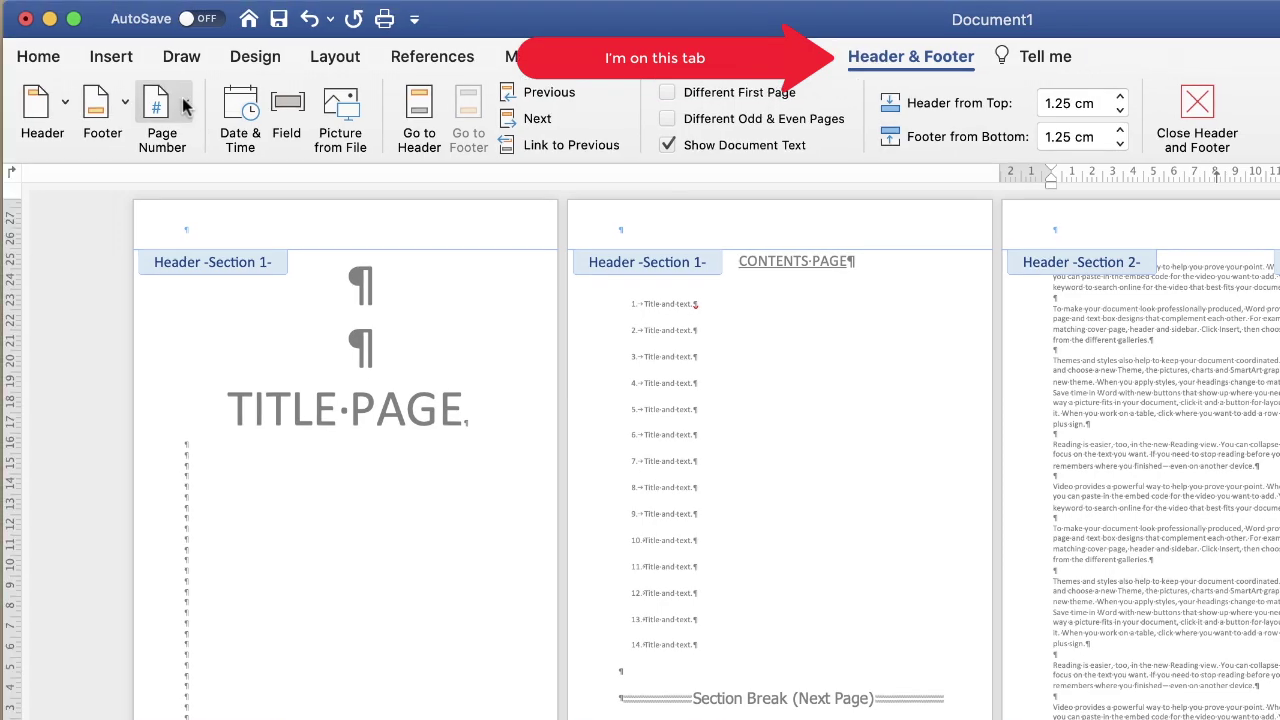
Start adding a page number to the Section 2 footer with its alignment set to Centre
left_click(183, 105)
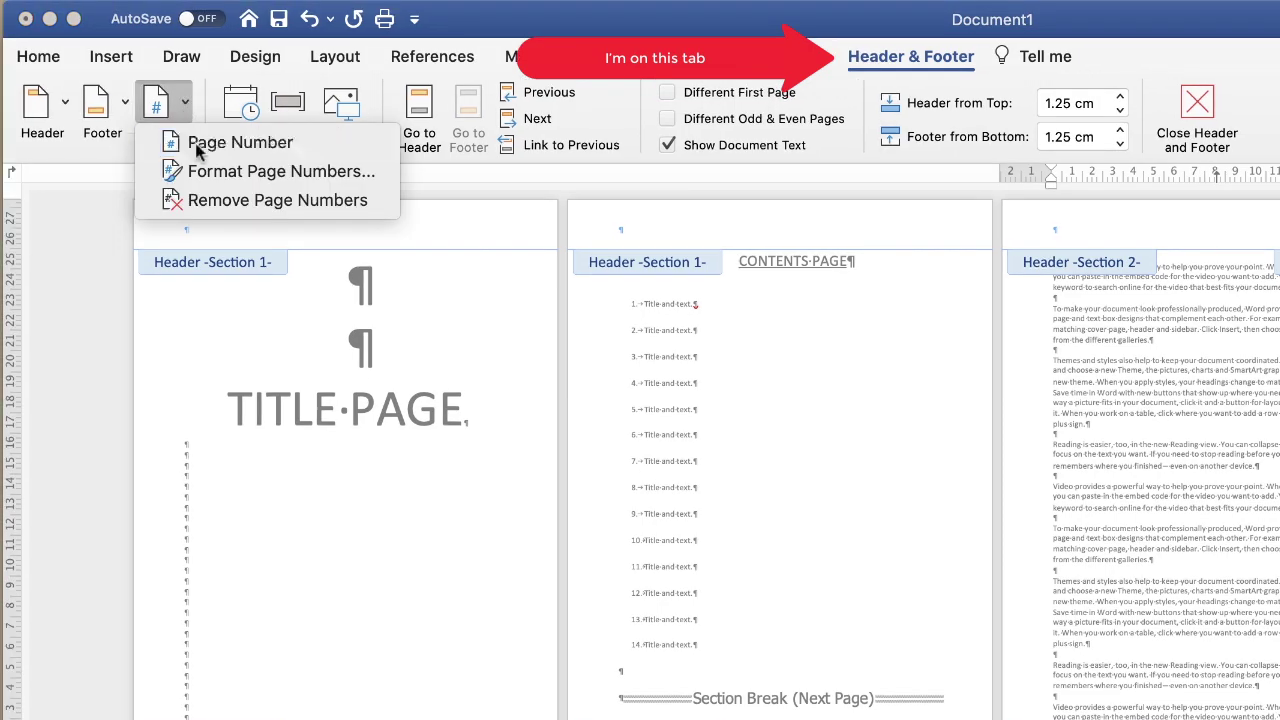
left_click(194, 138)
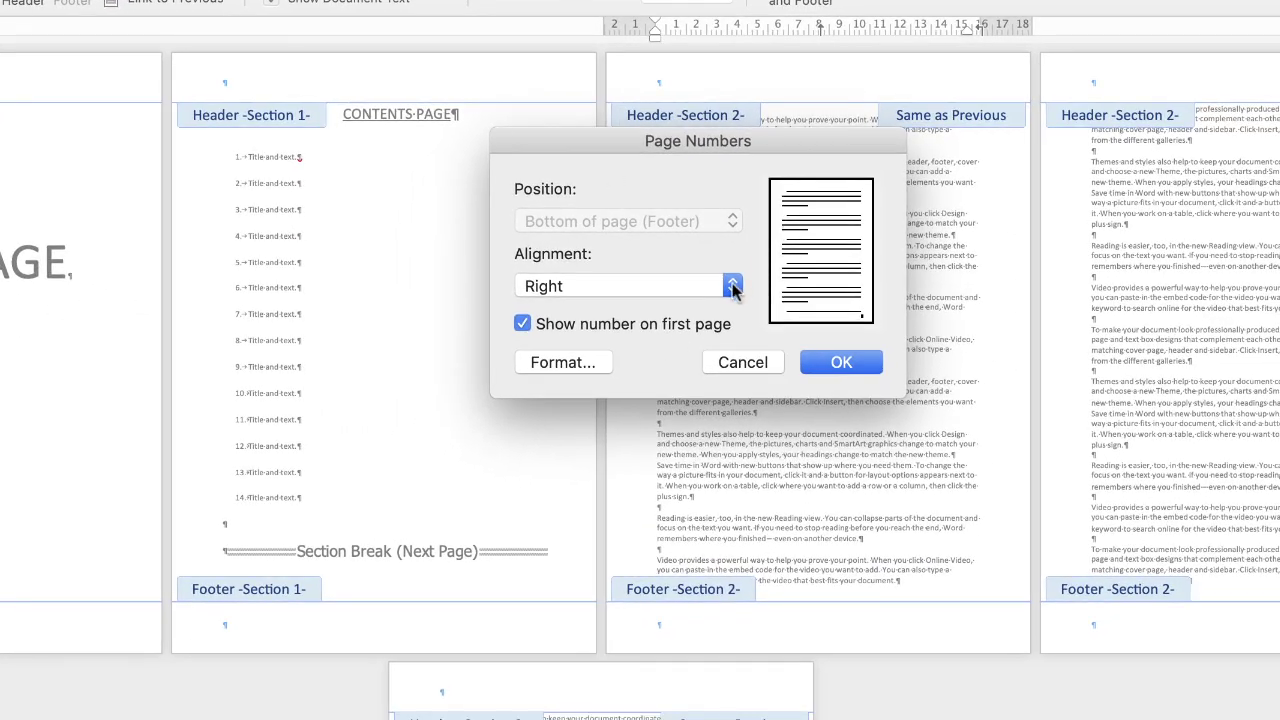
left_click(731, 286)
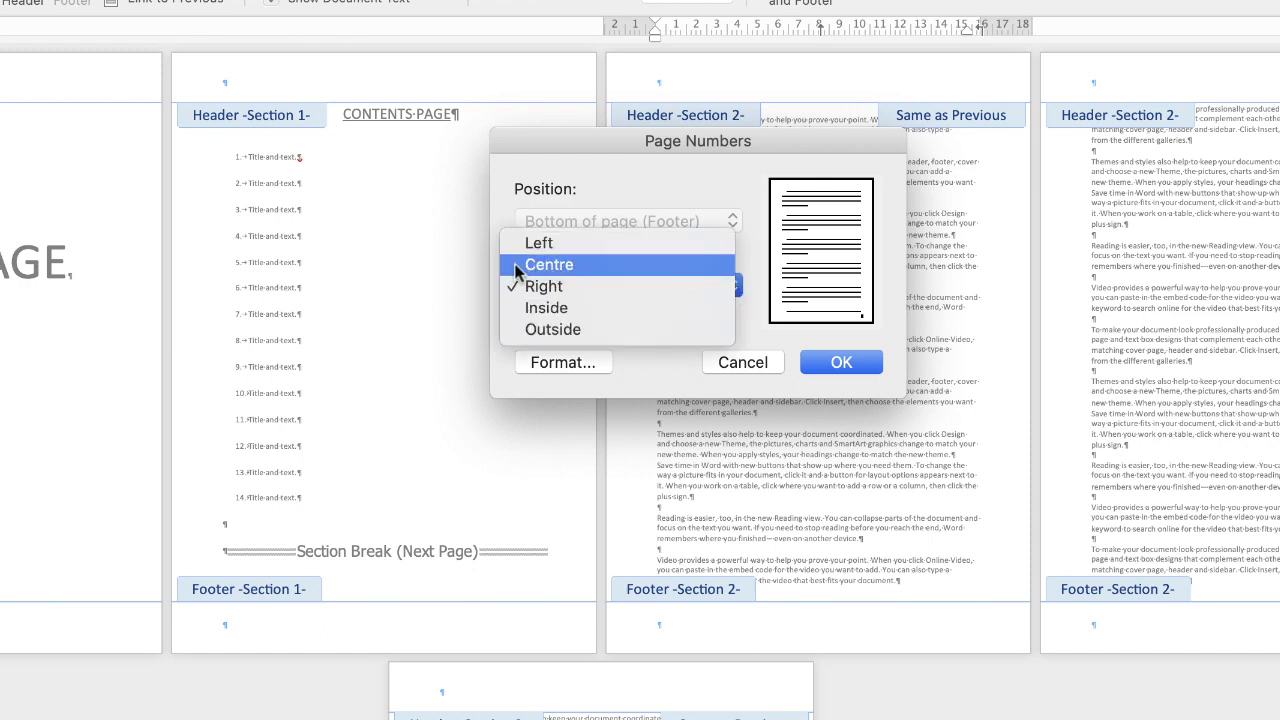
left_click(570, 266)
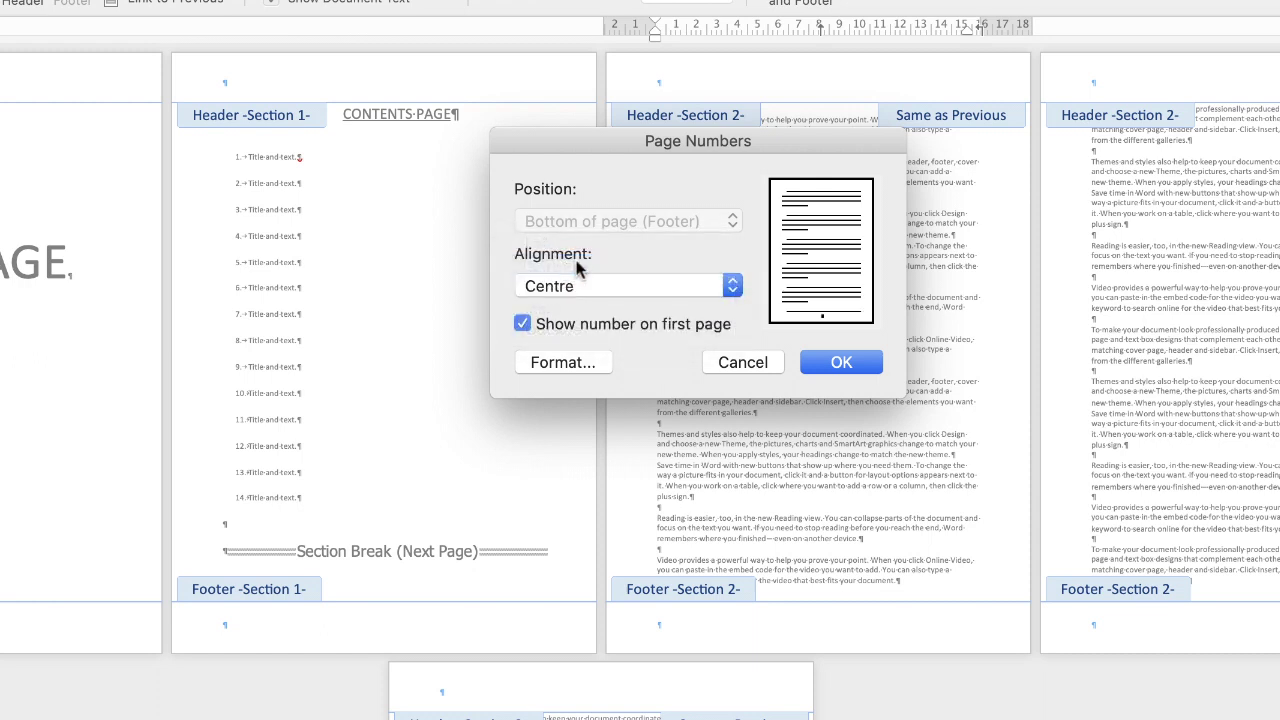
Set the page numbering to start at 1 in the 1, 2, 3 format and insert the centred page number
left_click(574, 364)
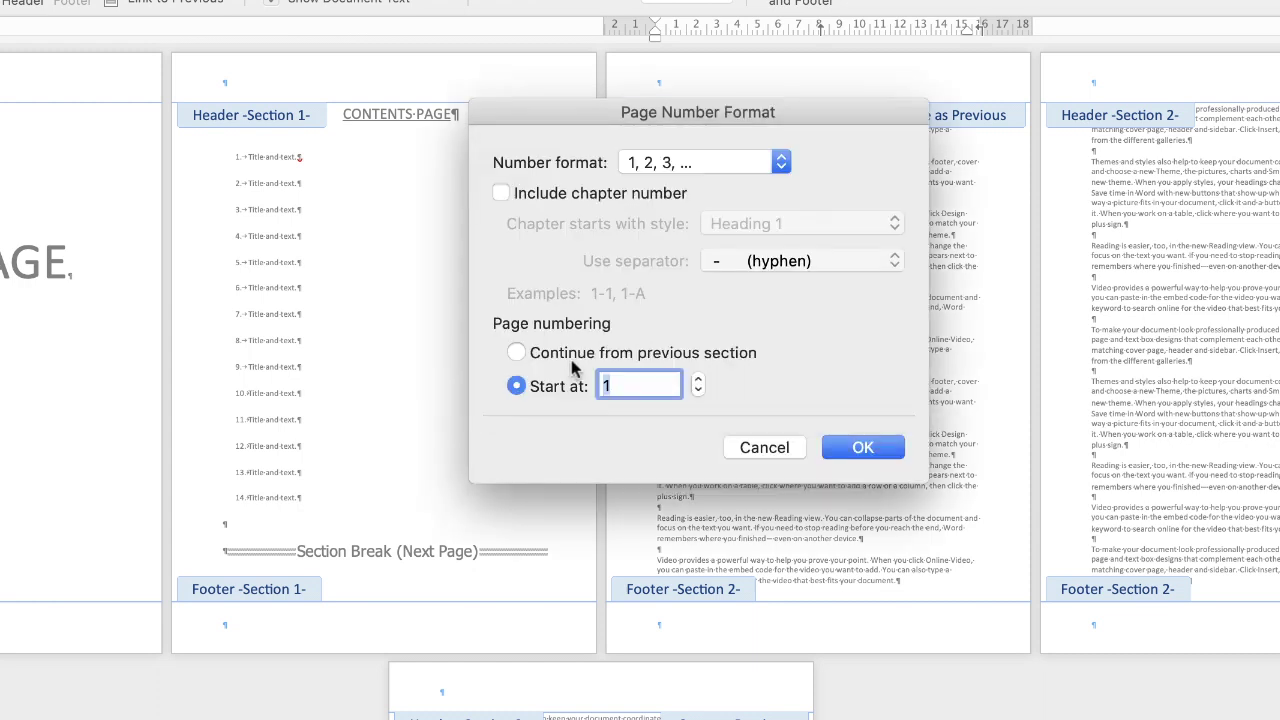
left_click(781, 163)
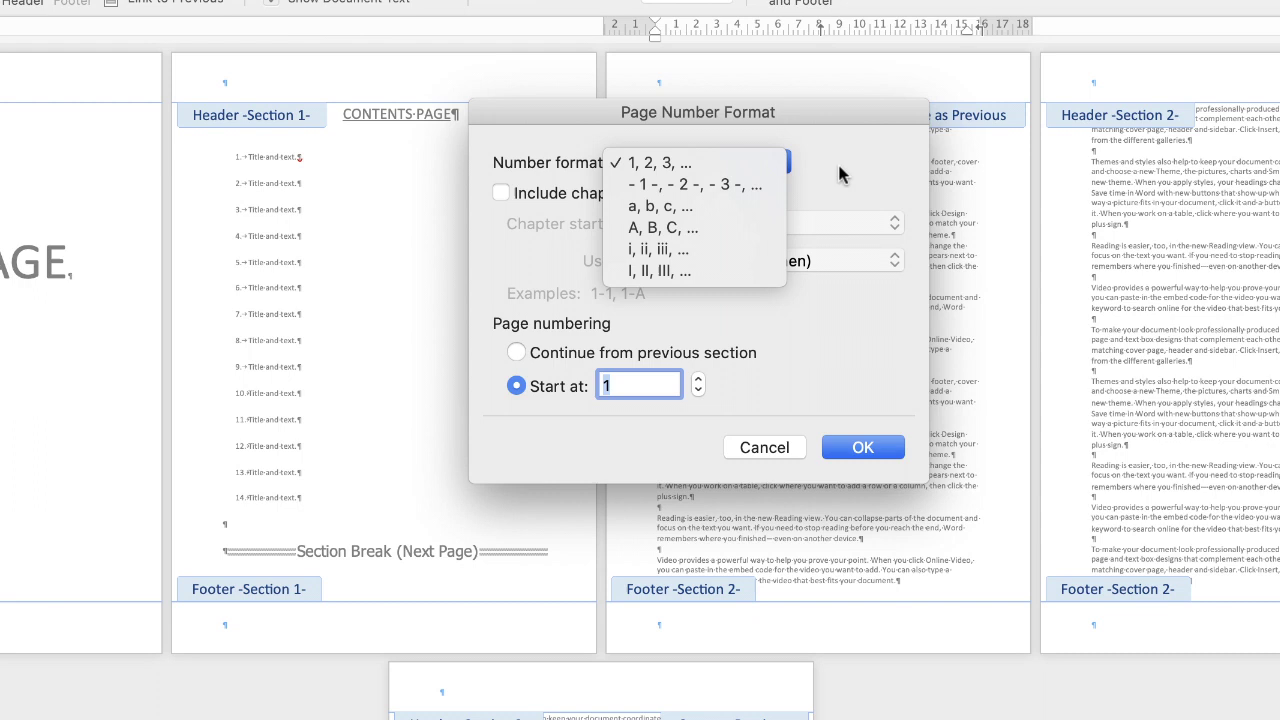
left_click(838, 175)
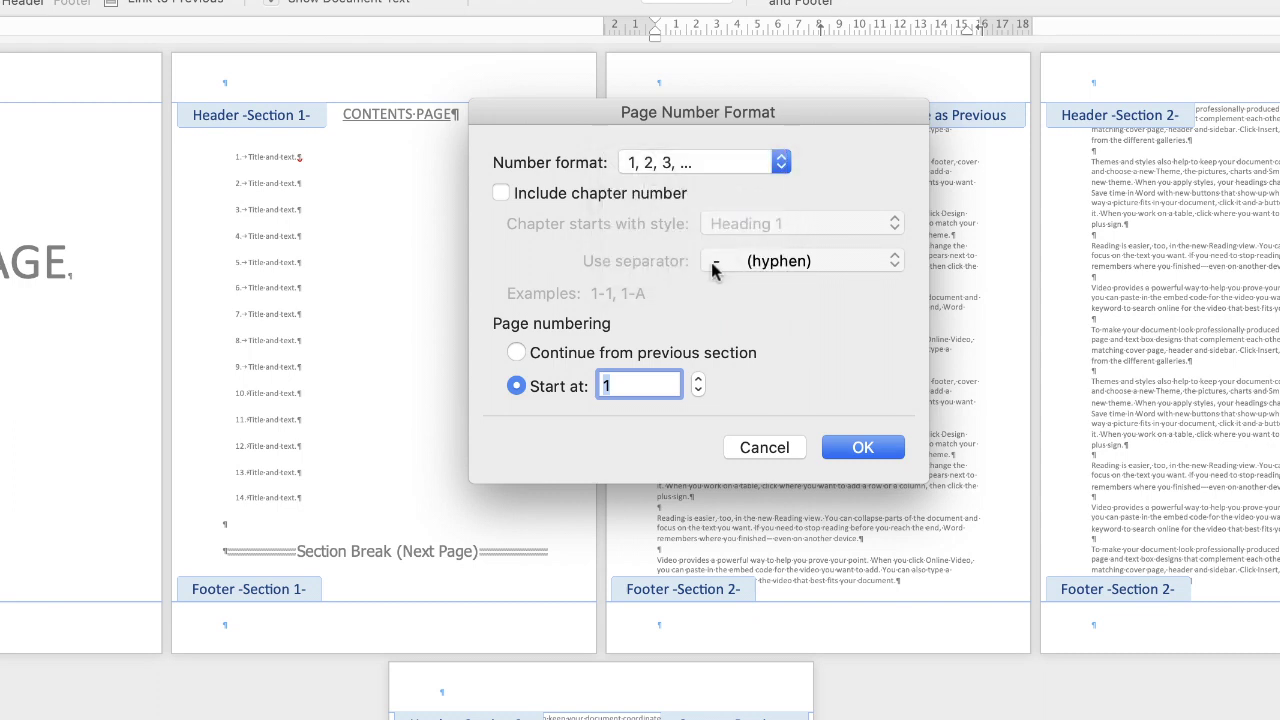
left_click(516, 353)
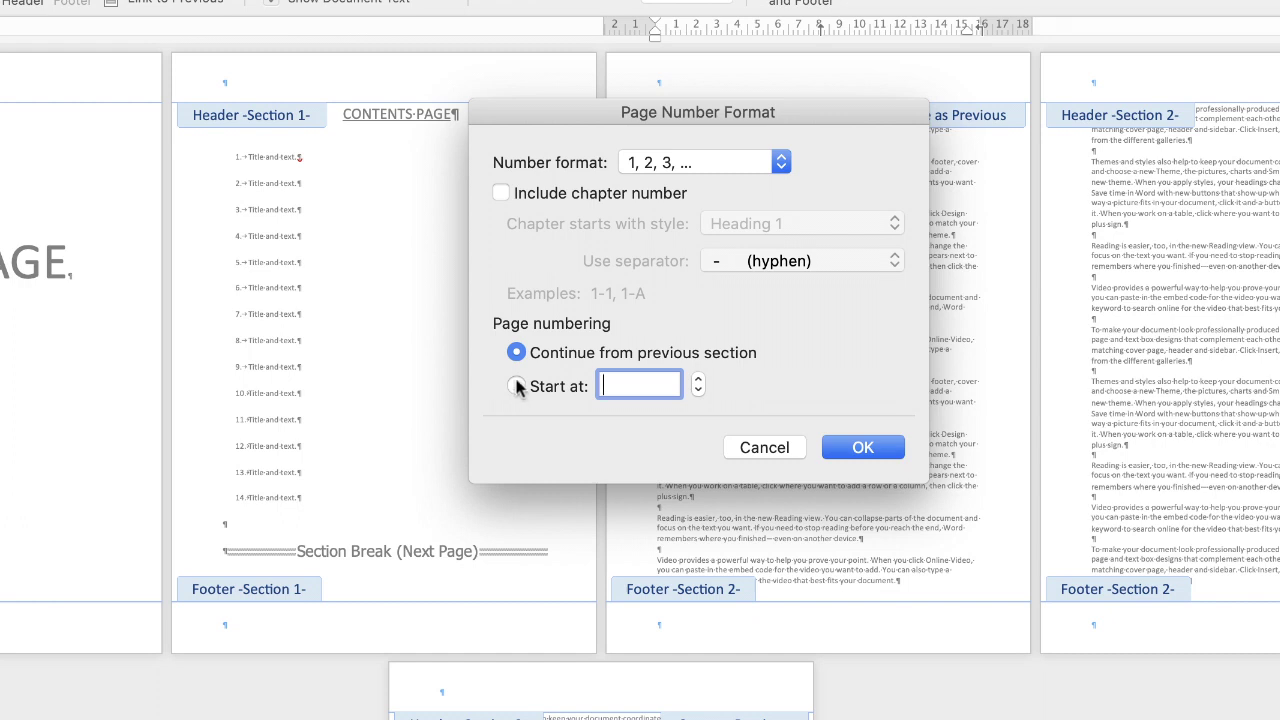
left_click(516, 387)
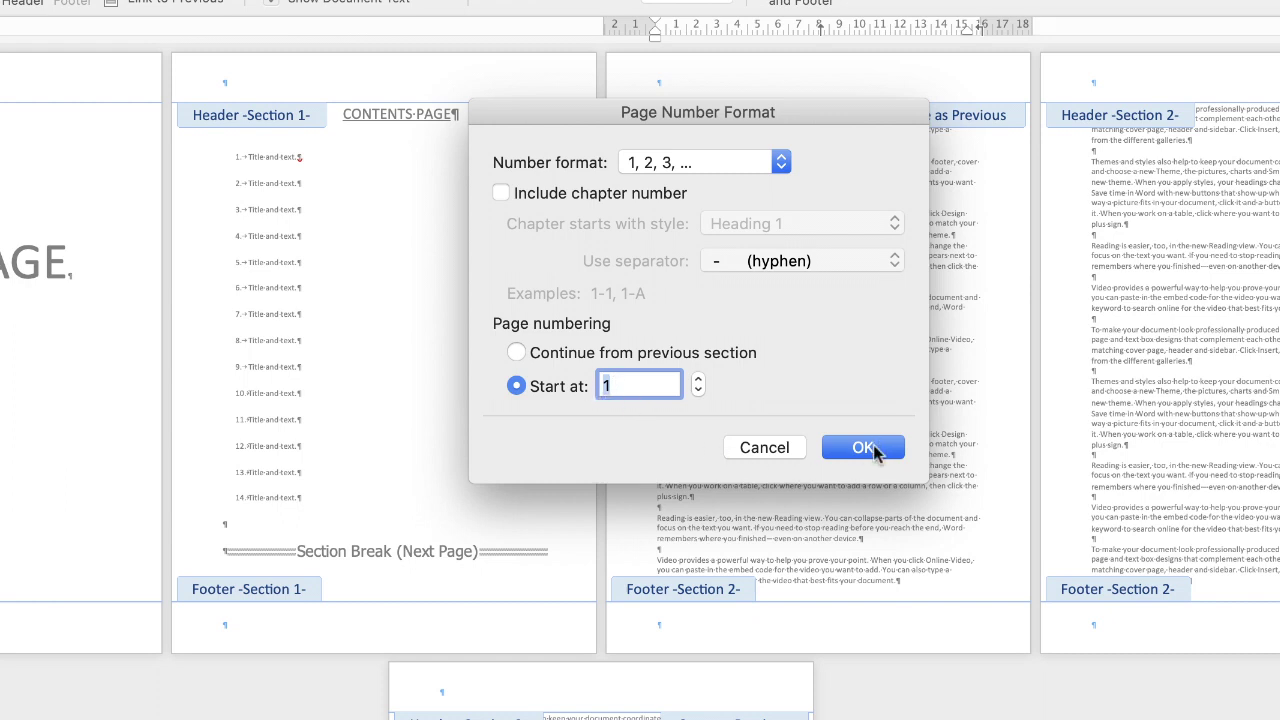
left_click(866, 450)
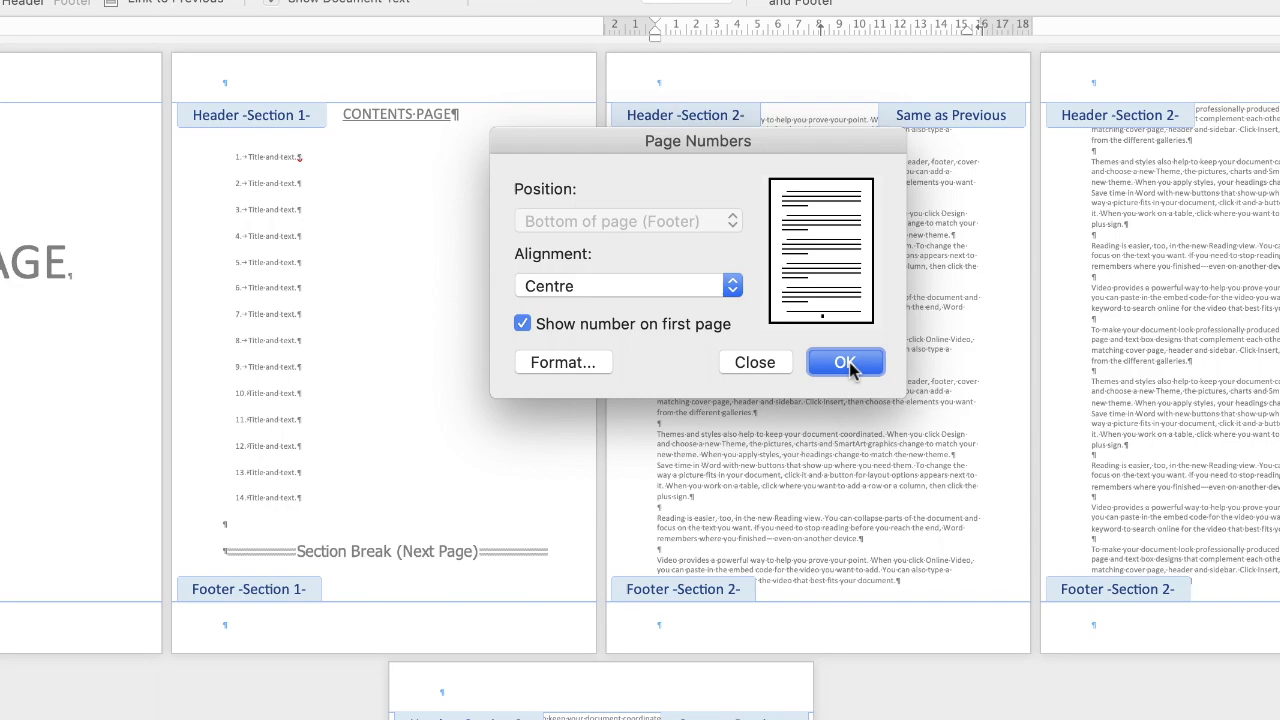
left_click(845, 362)
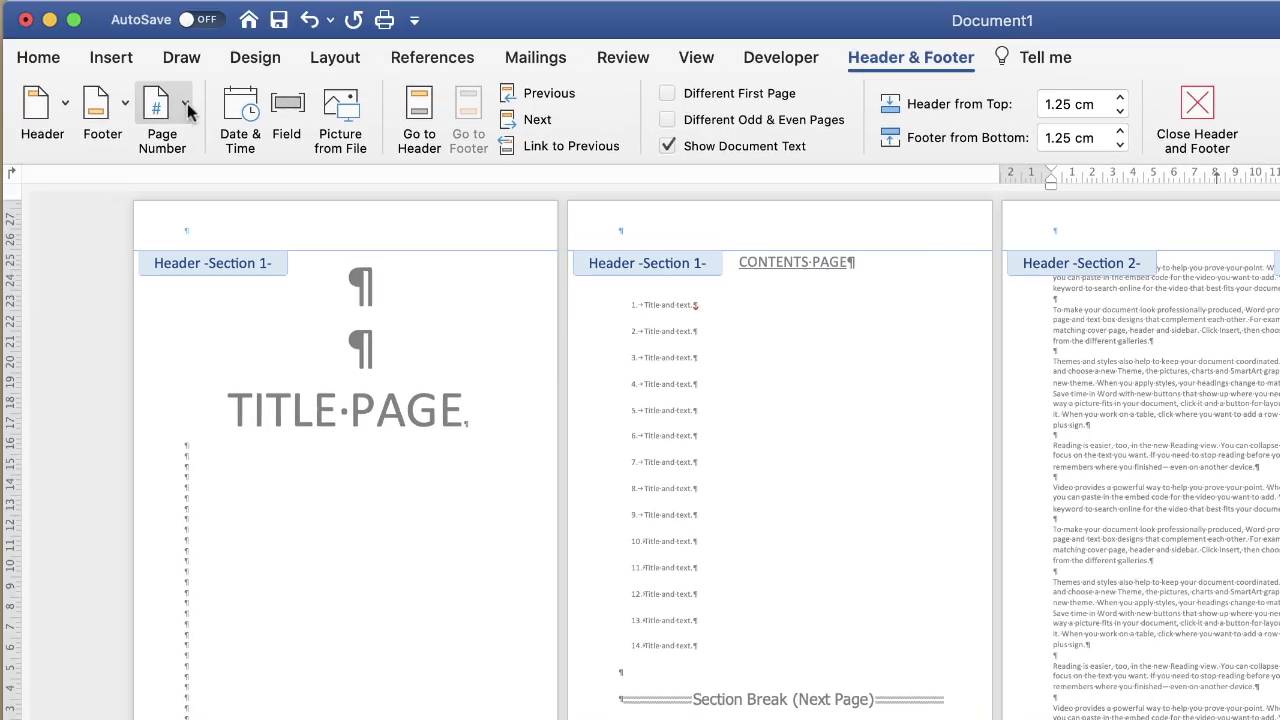
Replace the Section 2 page number with a right-aligned one that continues from the previous section, and return to the body text
left_click(186, 103)
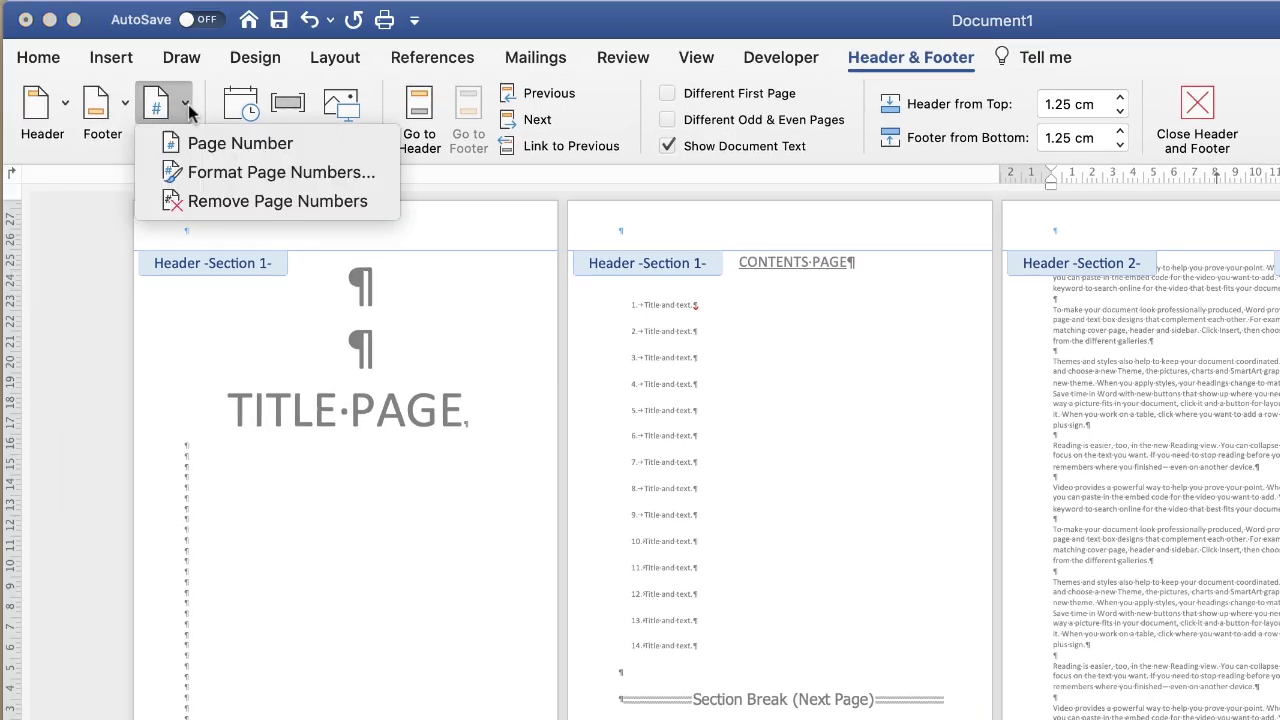
left_click(231, 199)
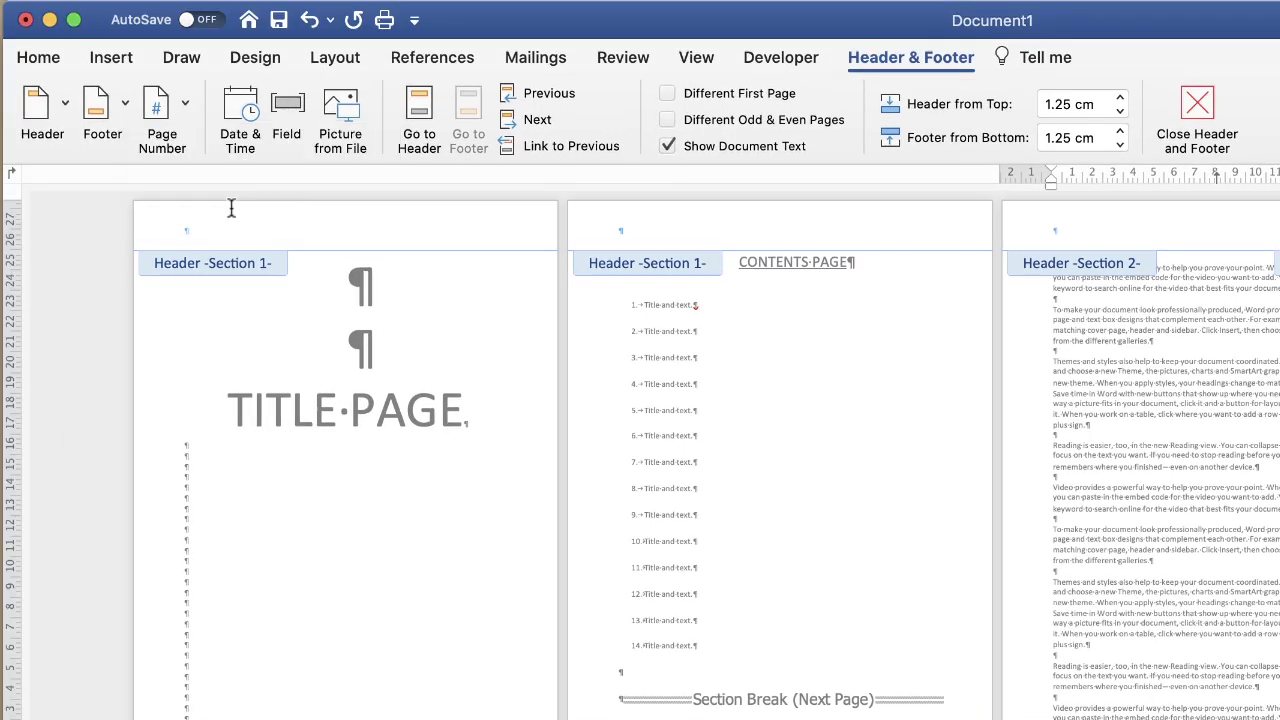
left_click(185, 108)
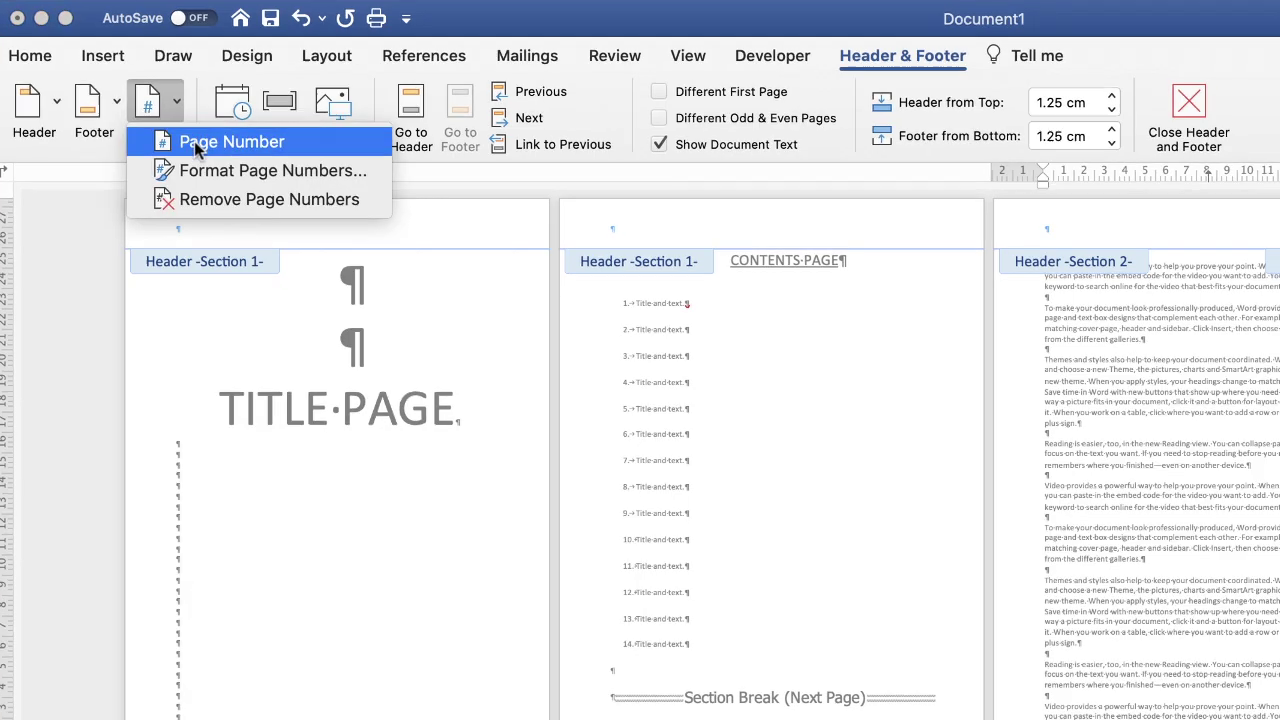
left_click(205, 143)
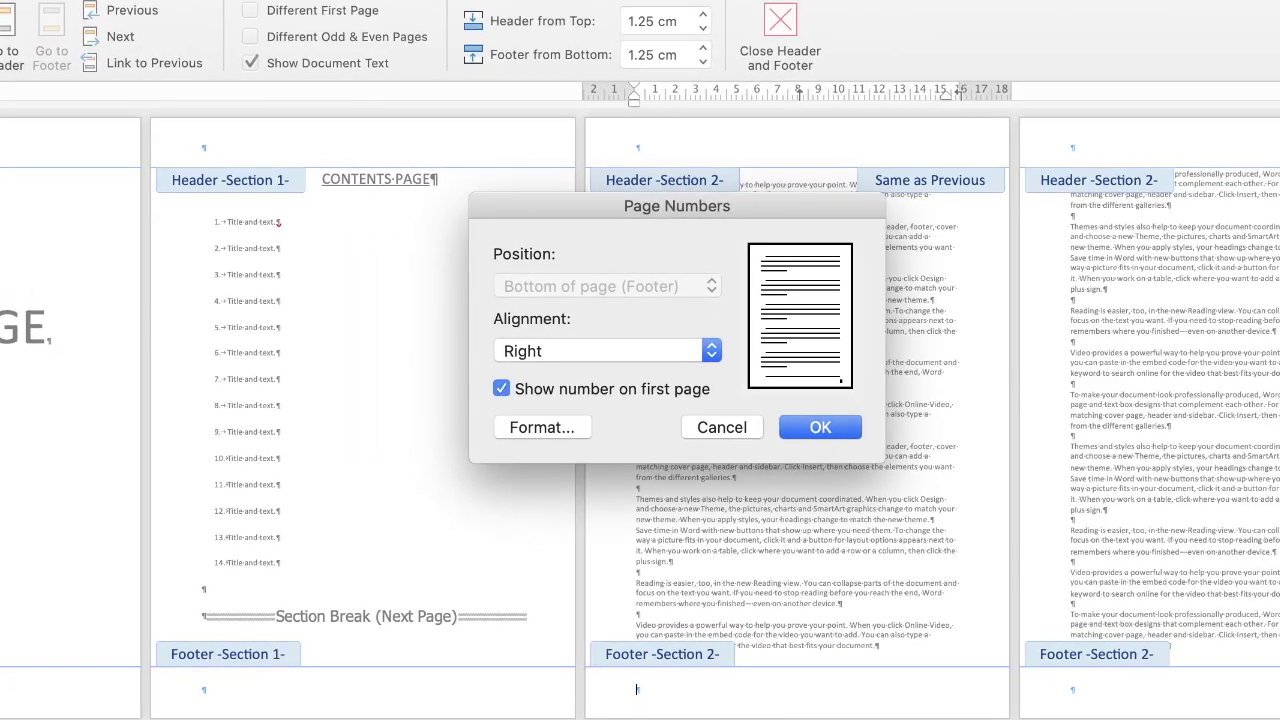
left_click(557, 427)
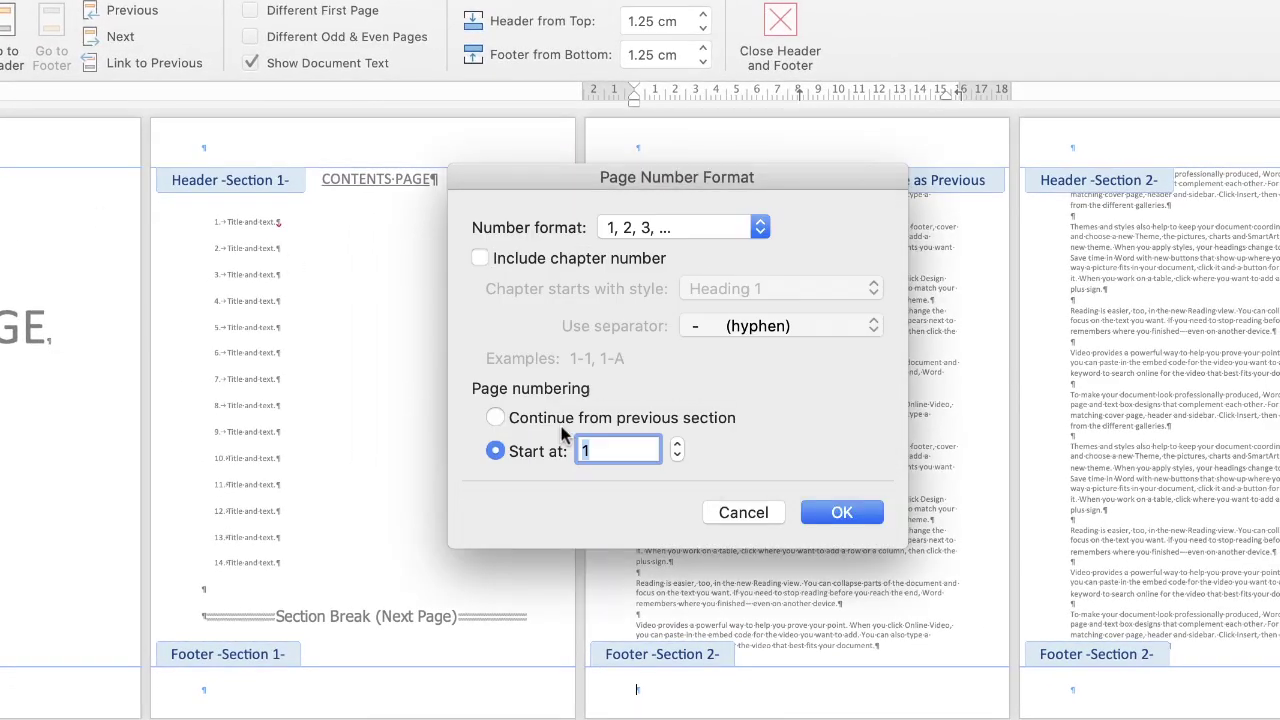
left_click(495, 418)
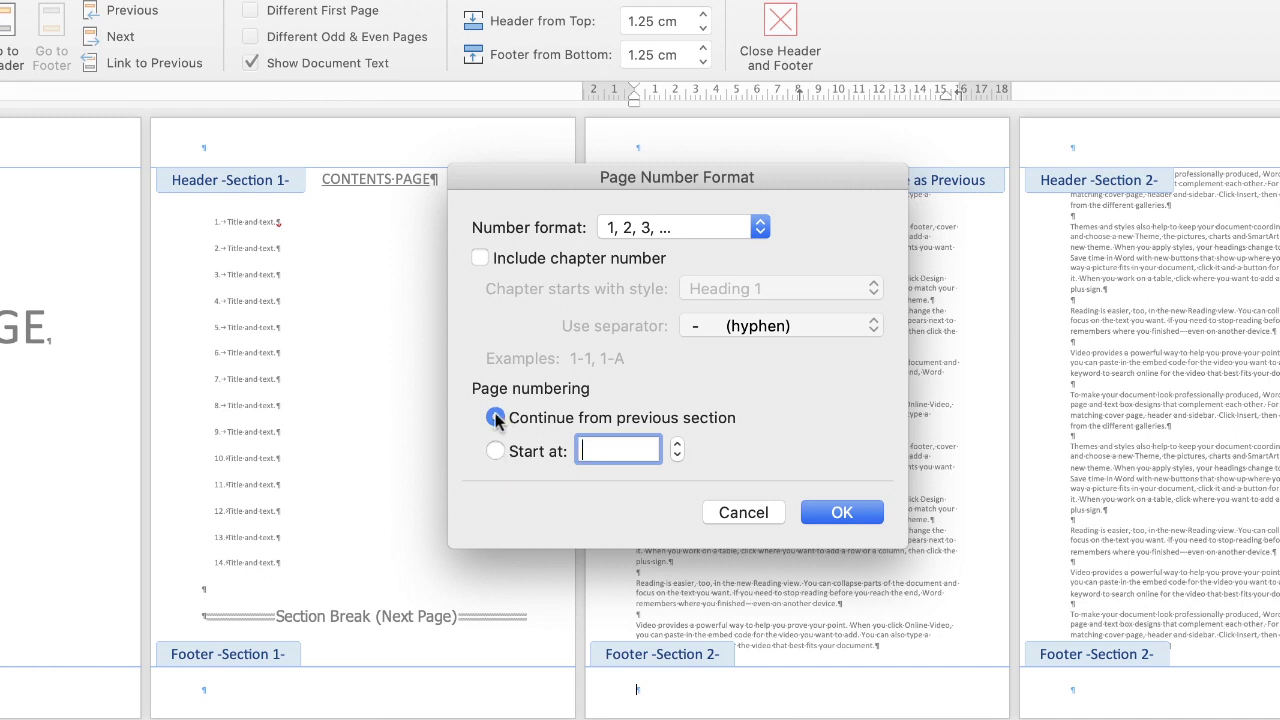
left_click(840, 513)
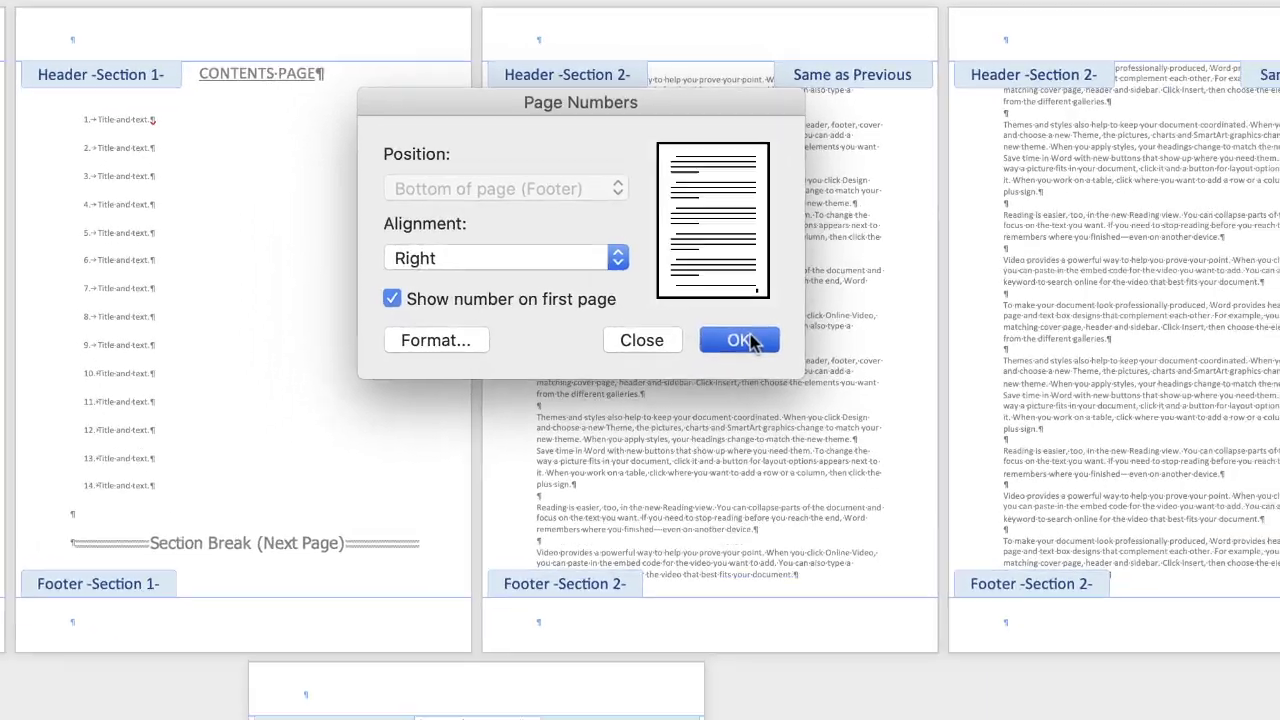
left_click(824, 427)
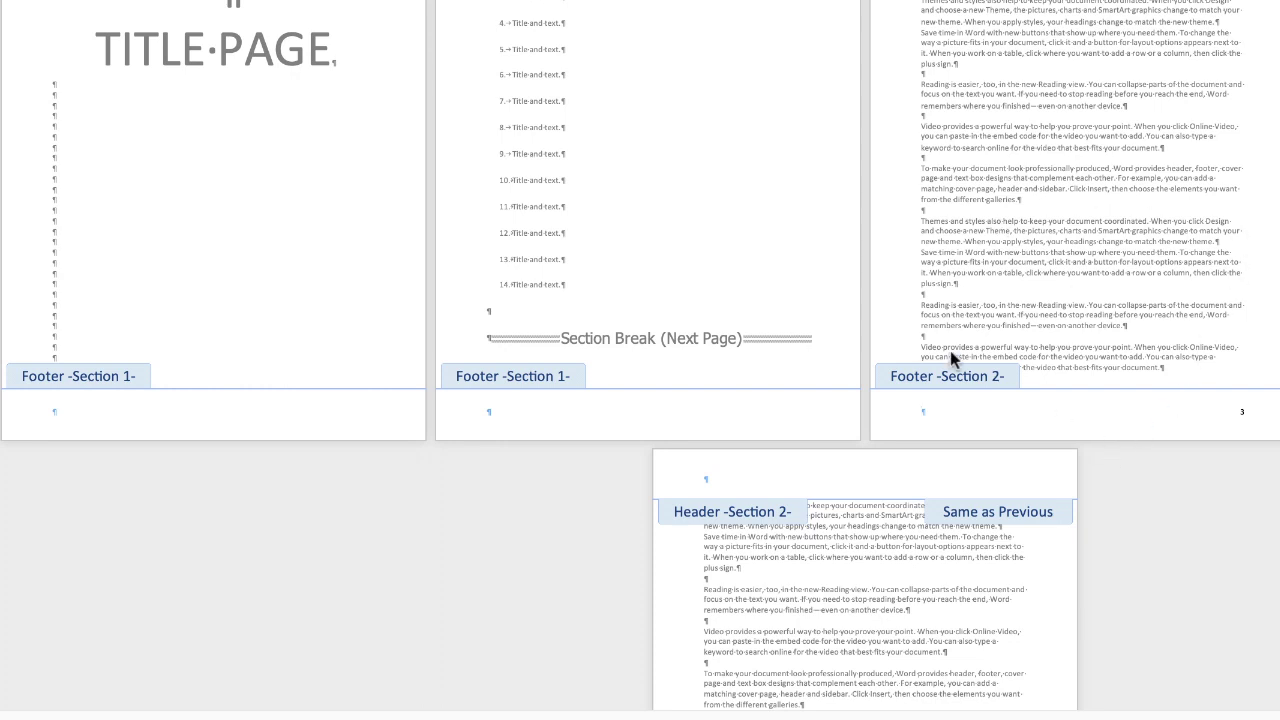
double_click(734, 345)
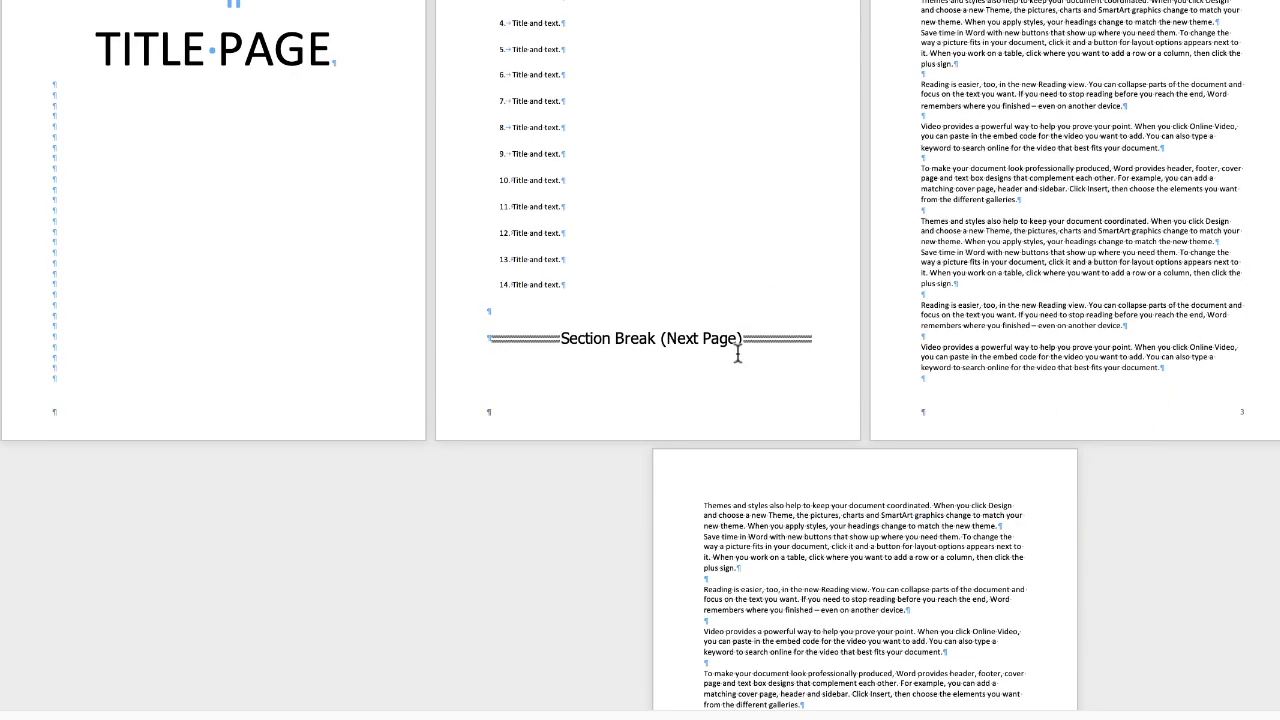
Delete the Next Page section break below the contents list and restore it
double_click(809, 340)
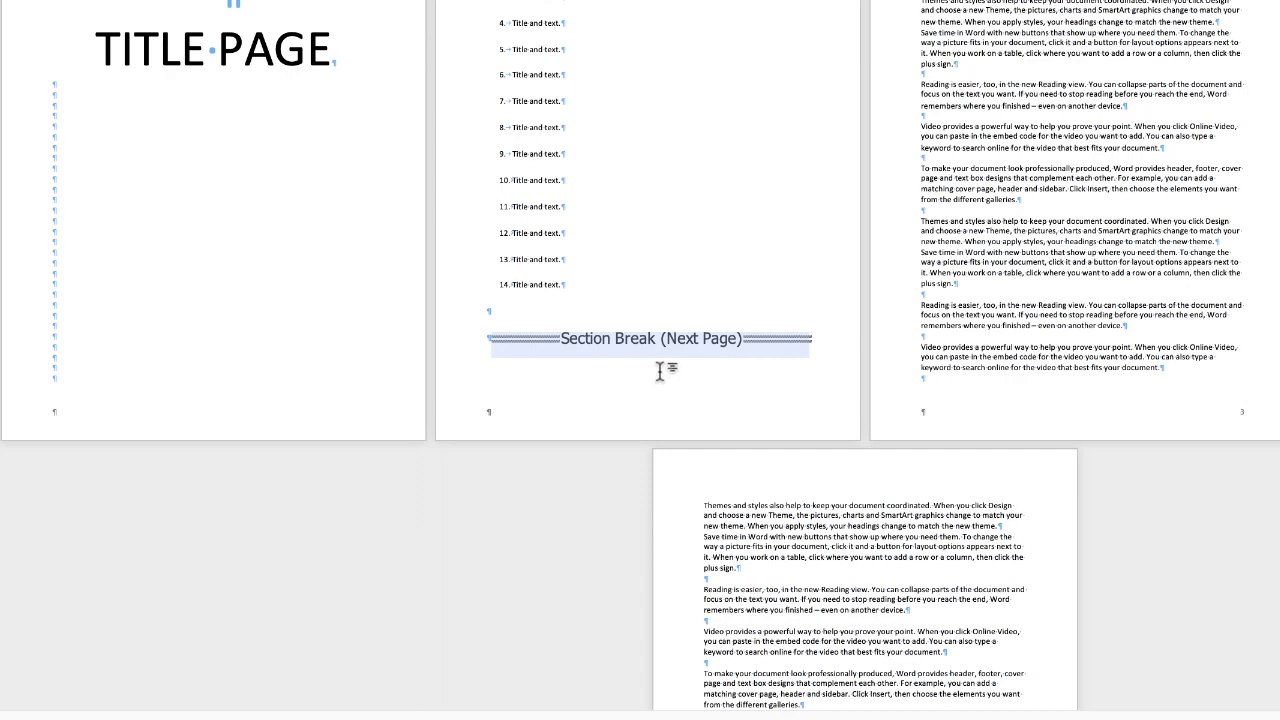
key("Delete")
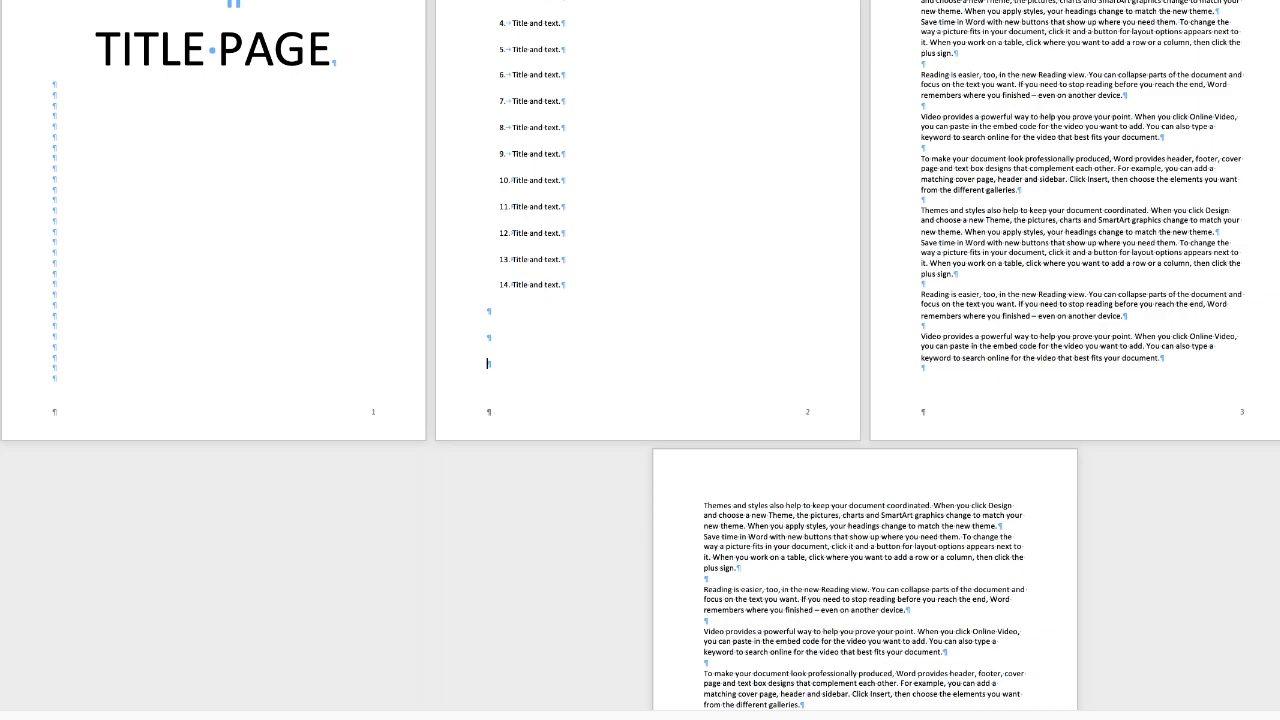
key("alt+p")
key("b")
key("n")
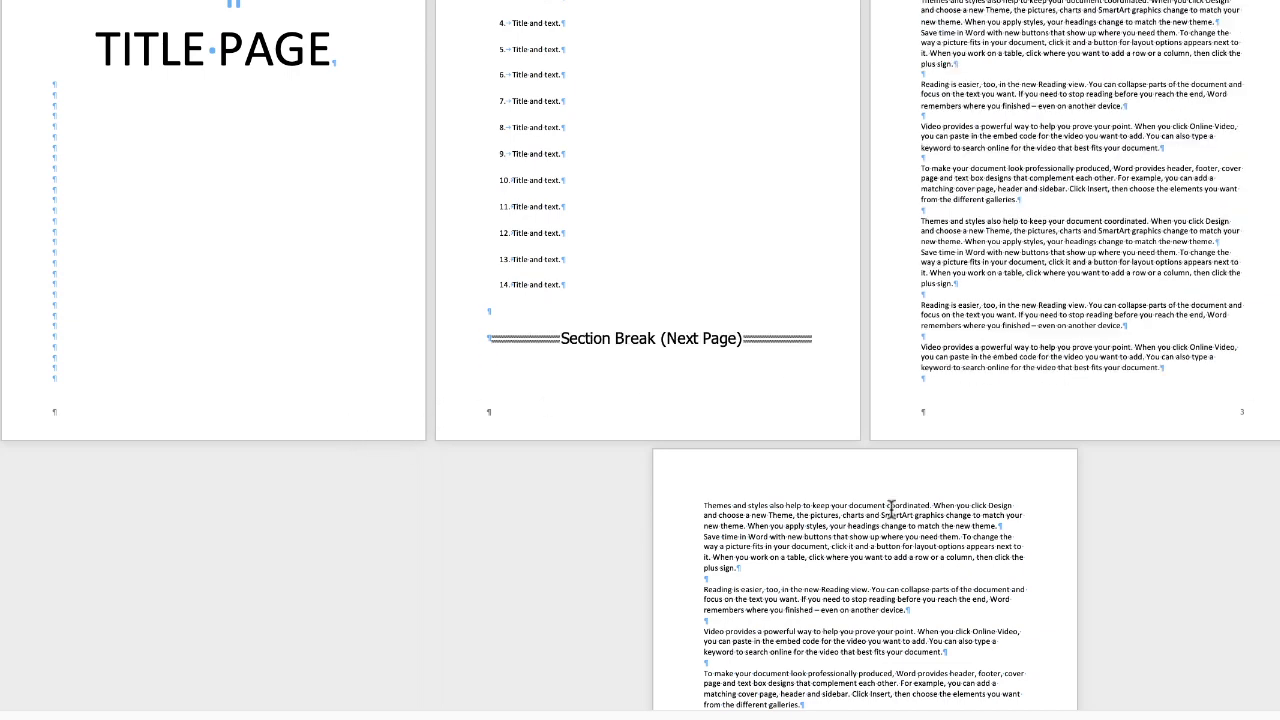